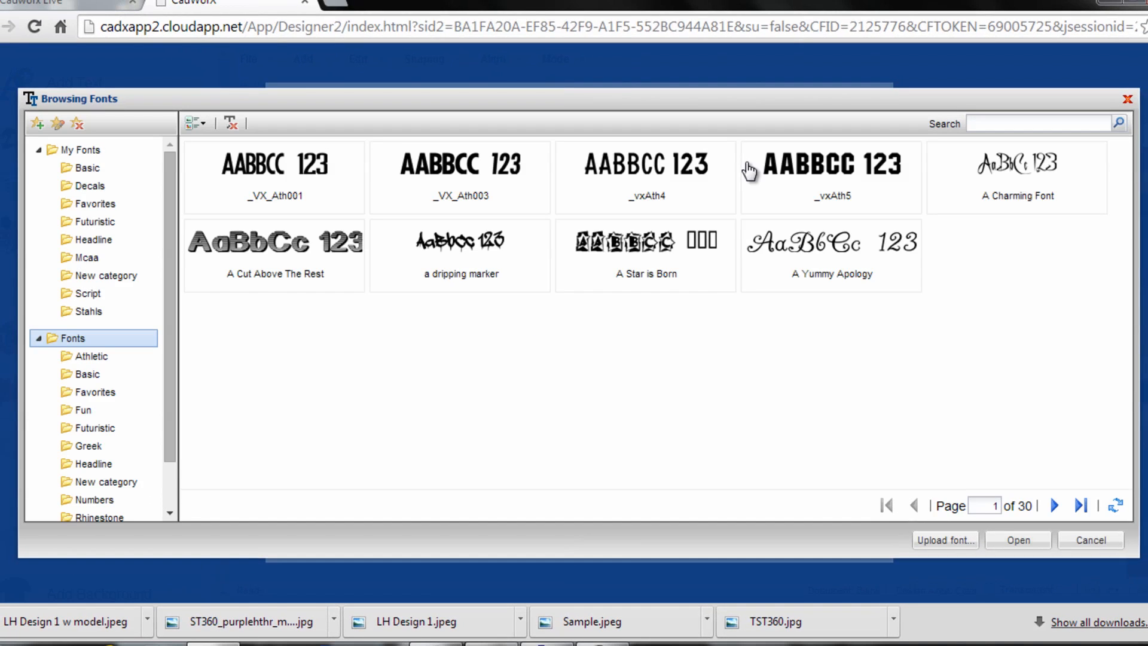
# Step: Set the BPHS text's font to _vxAth5 and its size to 4 in
pyautogui.click(1028, 539)
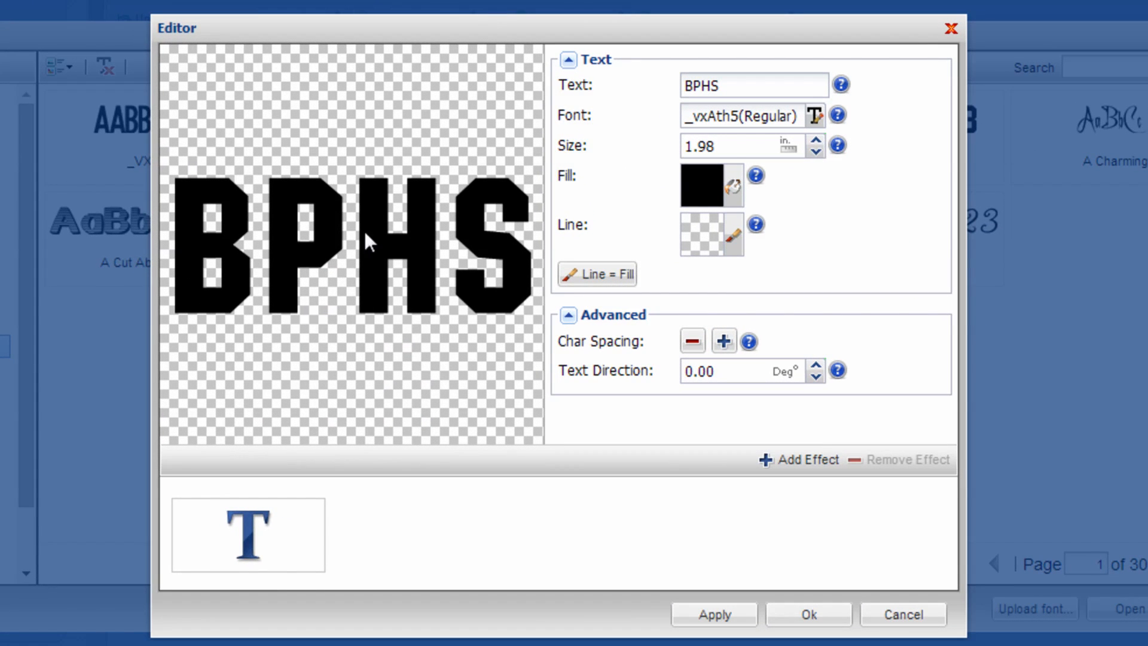
pyautogui.click(735, 146)
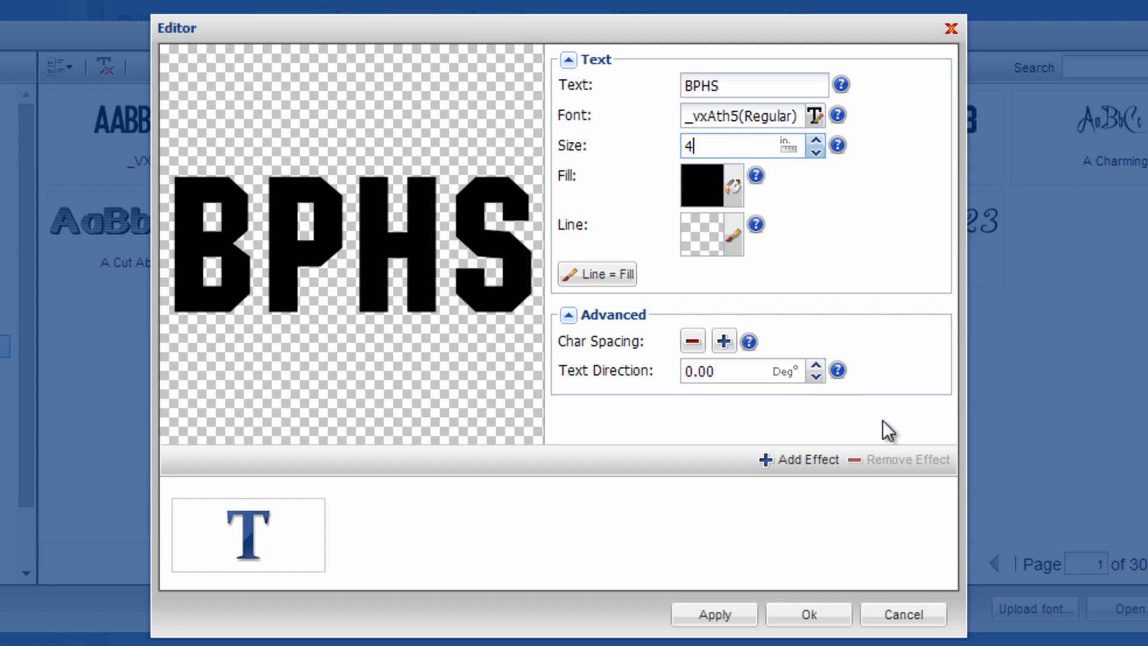
# Step: Add the Inside Contour effect to the BPHS text
pyautogui.click(817, 459)
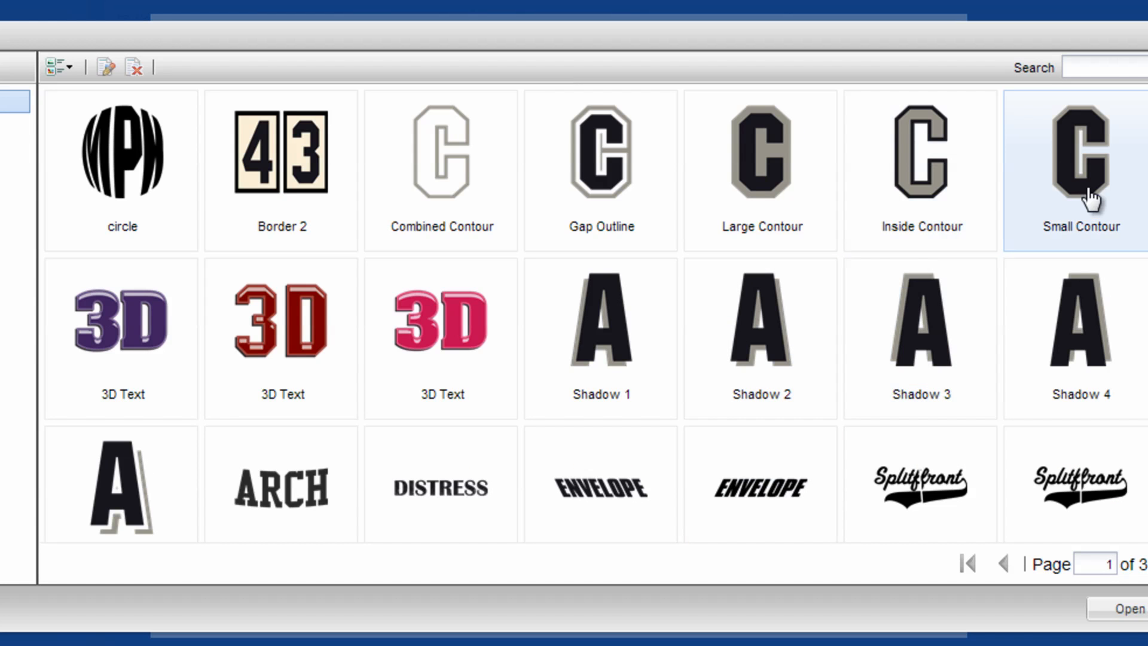
pyautogui.click(899, 226)
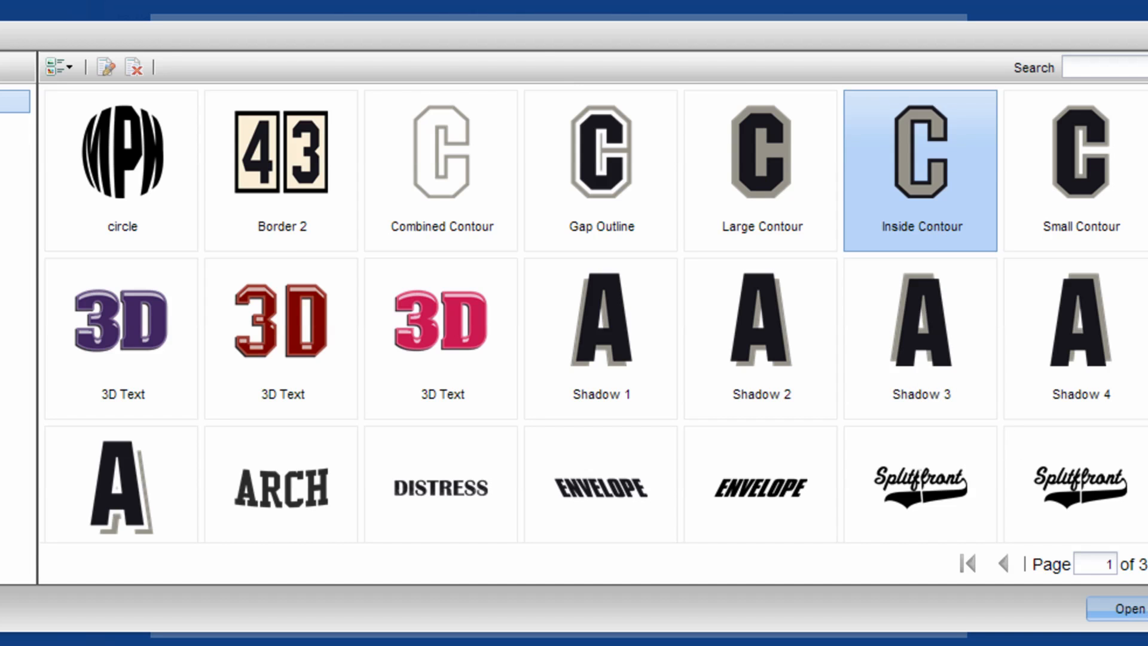
pyautogui.click(1133, 609)
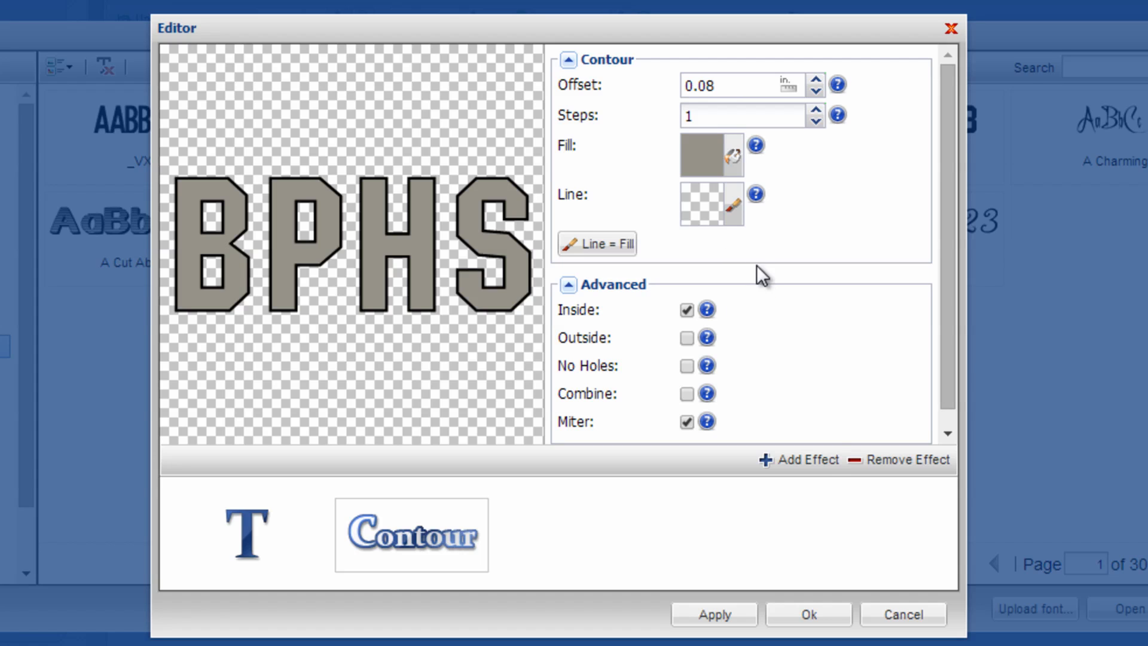
# Step: Add the Small Contour effect around the BPHS text, accept the text edits and close the font browser
pyautogui.click(817, 460)
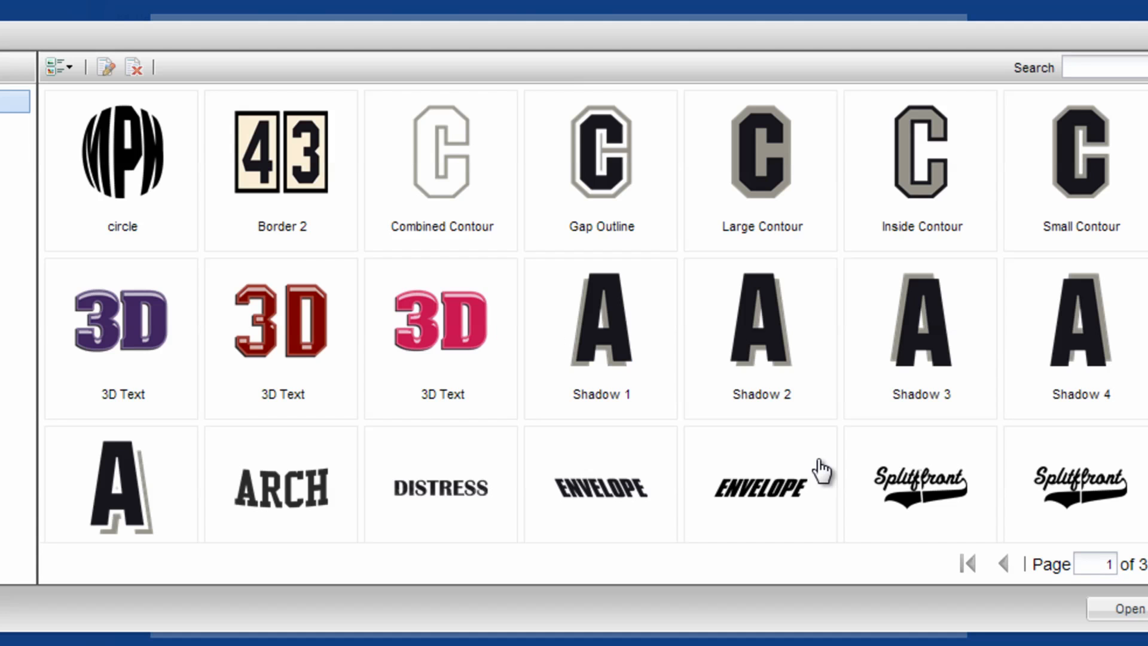
pyautogui.click(1102, 191)
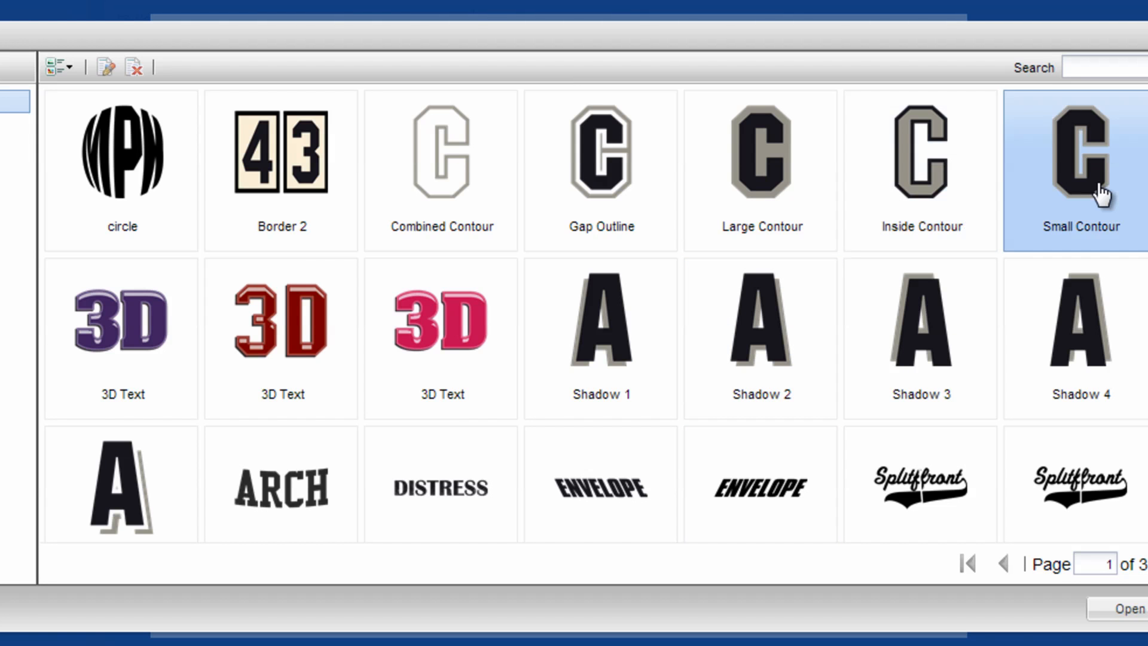
pyautogui.click(1115, 608)
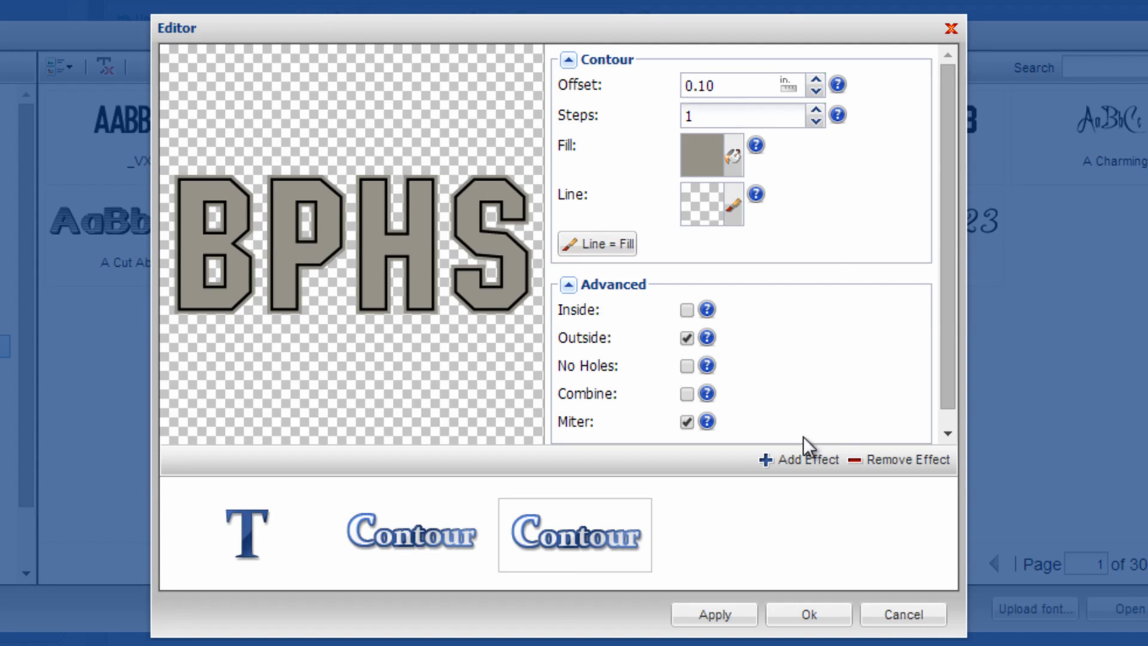
pyautogui.click(809, 615)
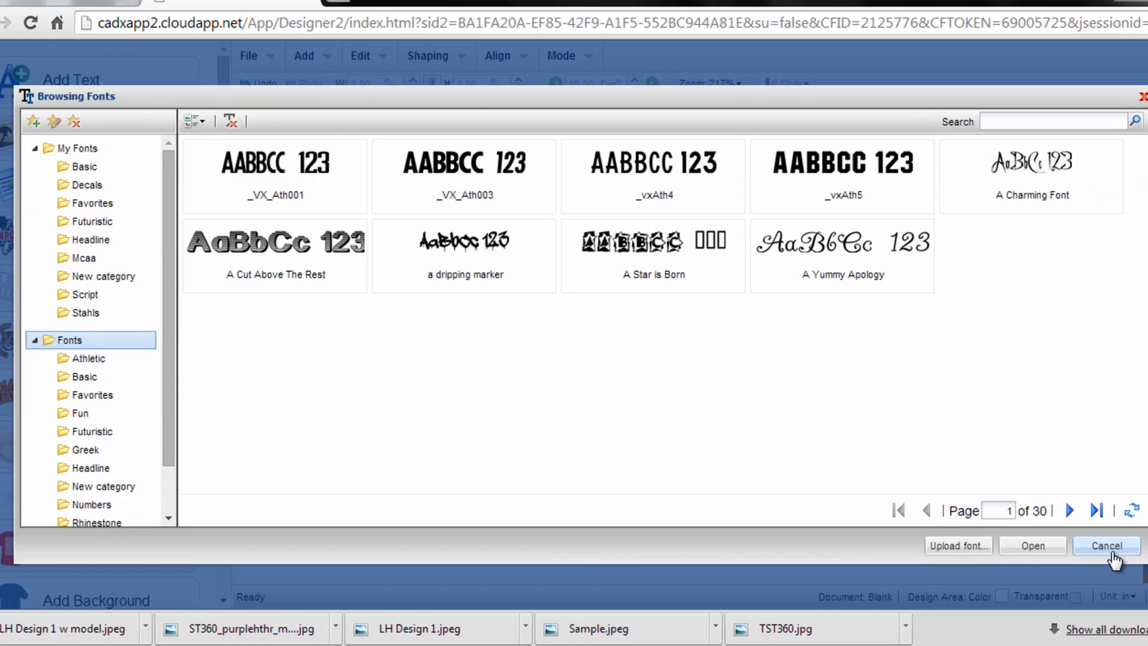
pyautogui.click(1100, 545)
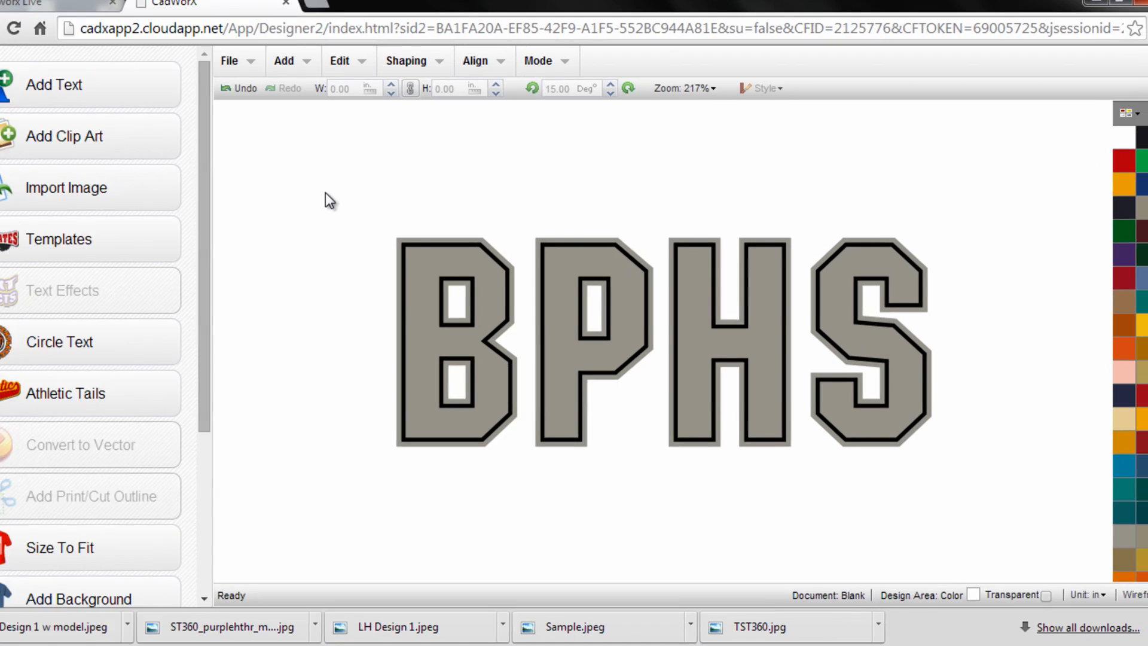
# Step: Select the whole BPHS lettering and break it apart by colors
pyautogui.moveTo(362, 195); pyautogui.dragTo(636, 336)
pyautogui.moveTo(506, 352); pyautogui.dragTo(949, 513)
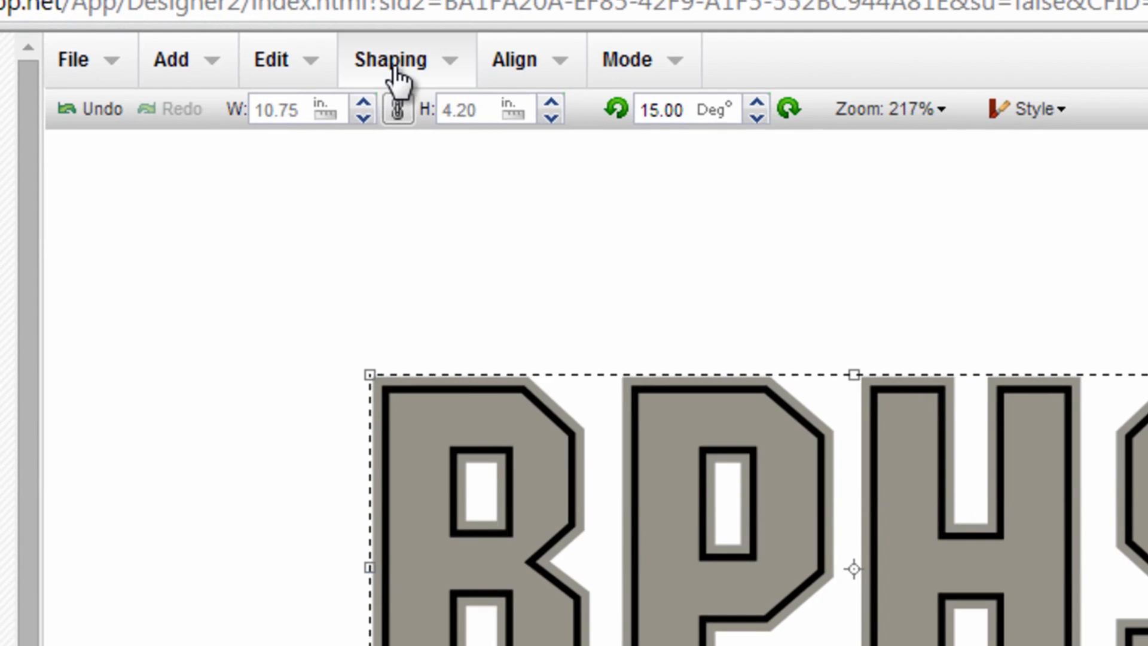
pyautogui.click(395, 70)
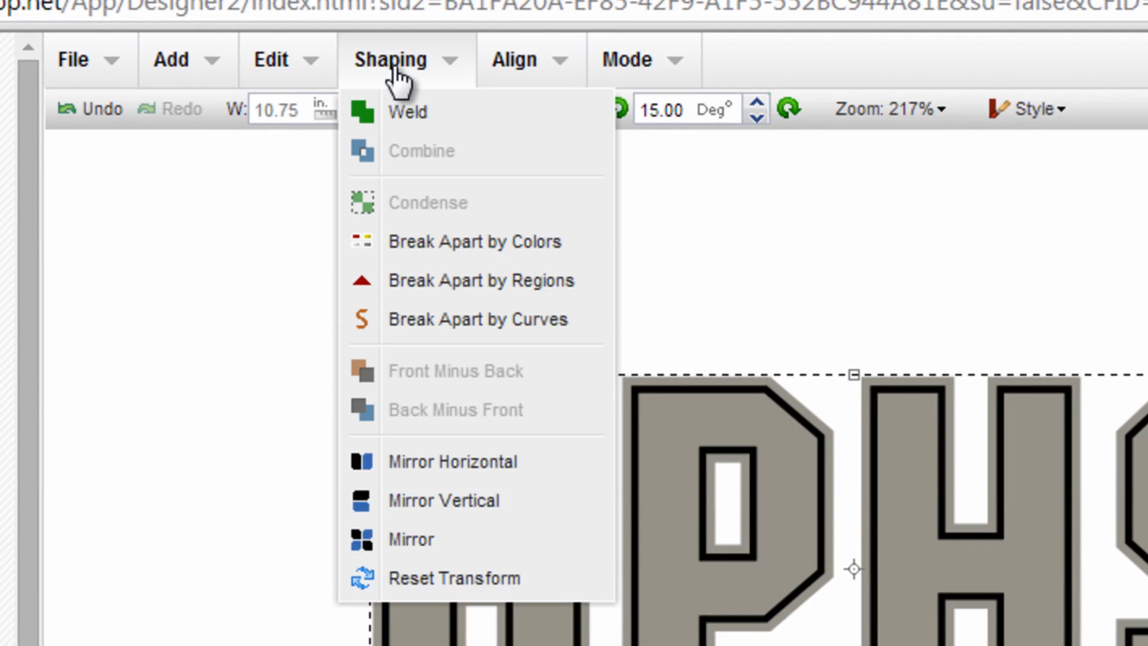
pyautogui.click(514, 244)
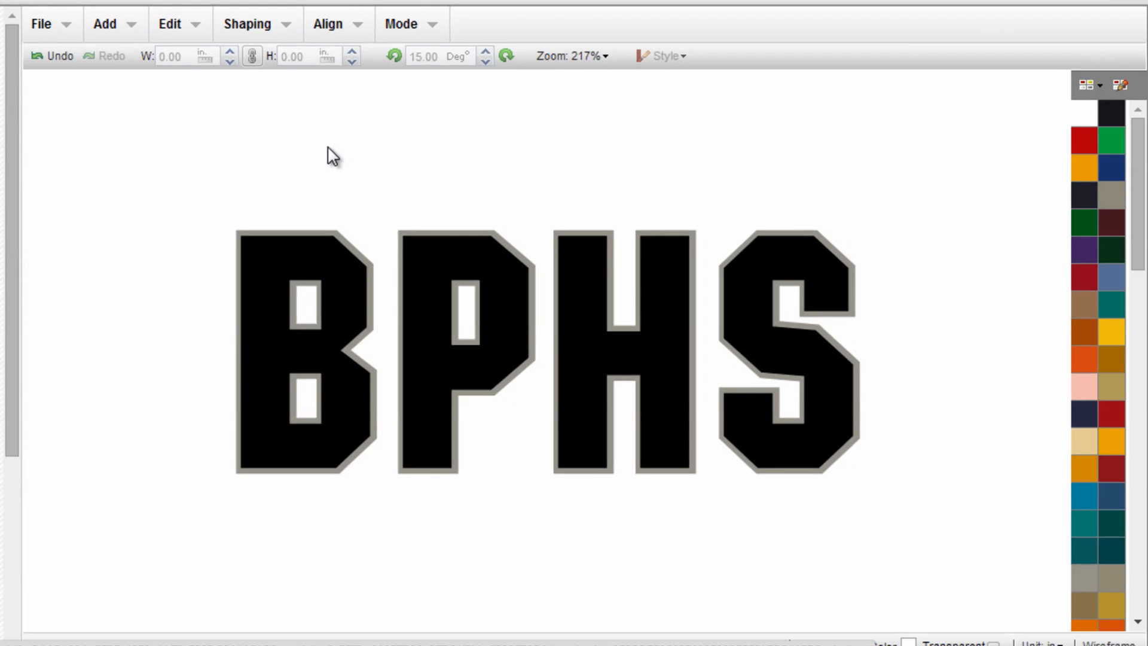
# Step: Move the black BPHS layer off the gray lettering to just below it and deselect it
pyautogui.click(424, 264)
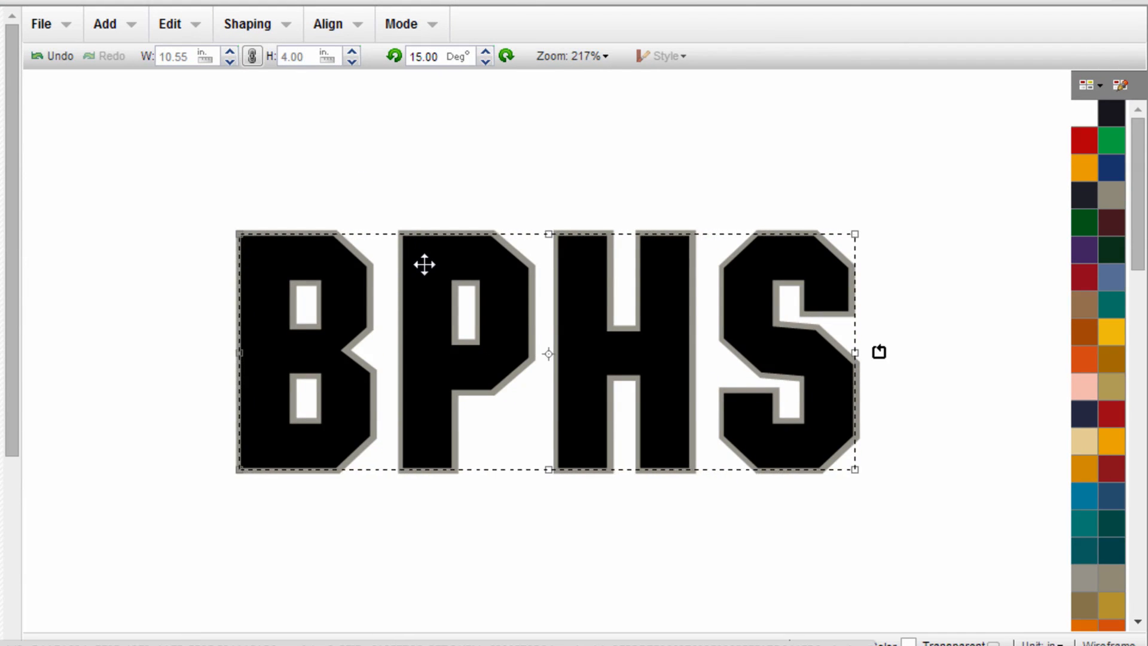
pyautogui.moveTo(424, 264); pyautogui.dragTo(564, 565)
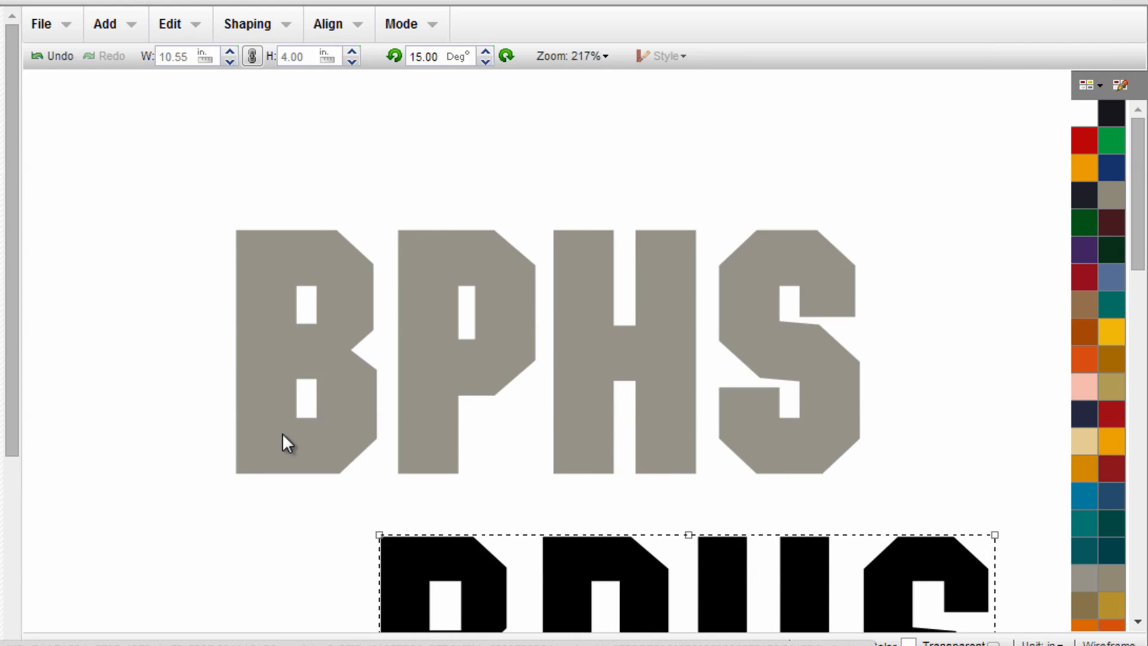
pyautogui.doubleClick(524, 139)
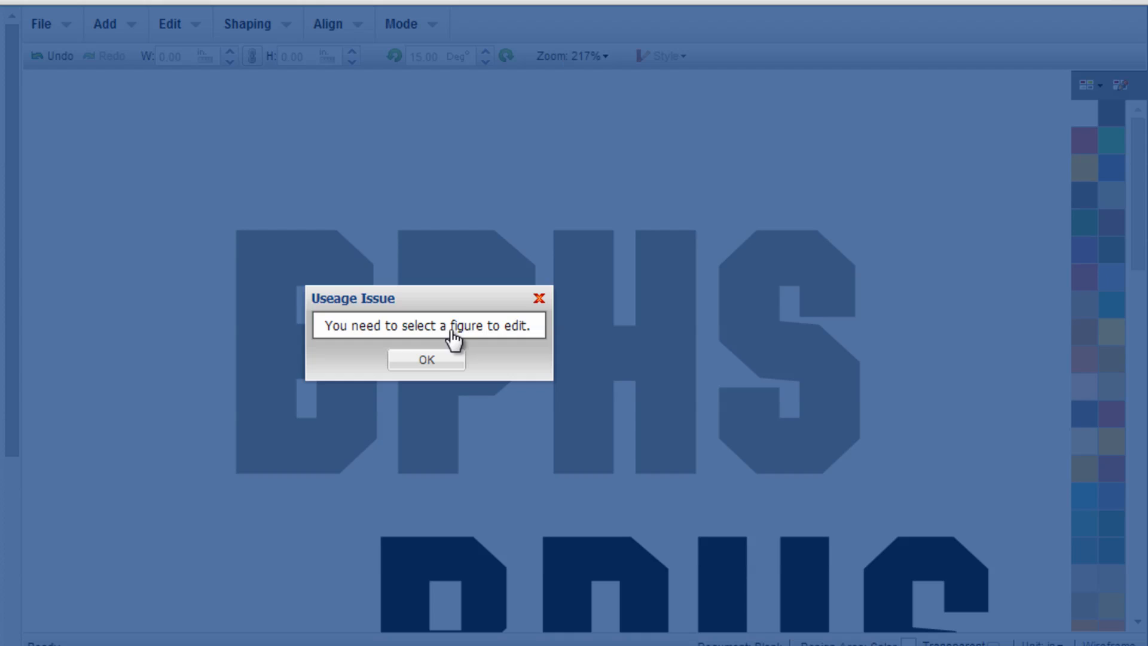
pyautogui.click(442, 362)
# Step: Fit both letterings in view and examine their cut lines in wireframe, returning to the filled display
pyautogui.click(581, 56)
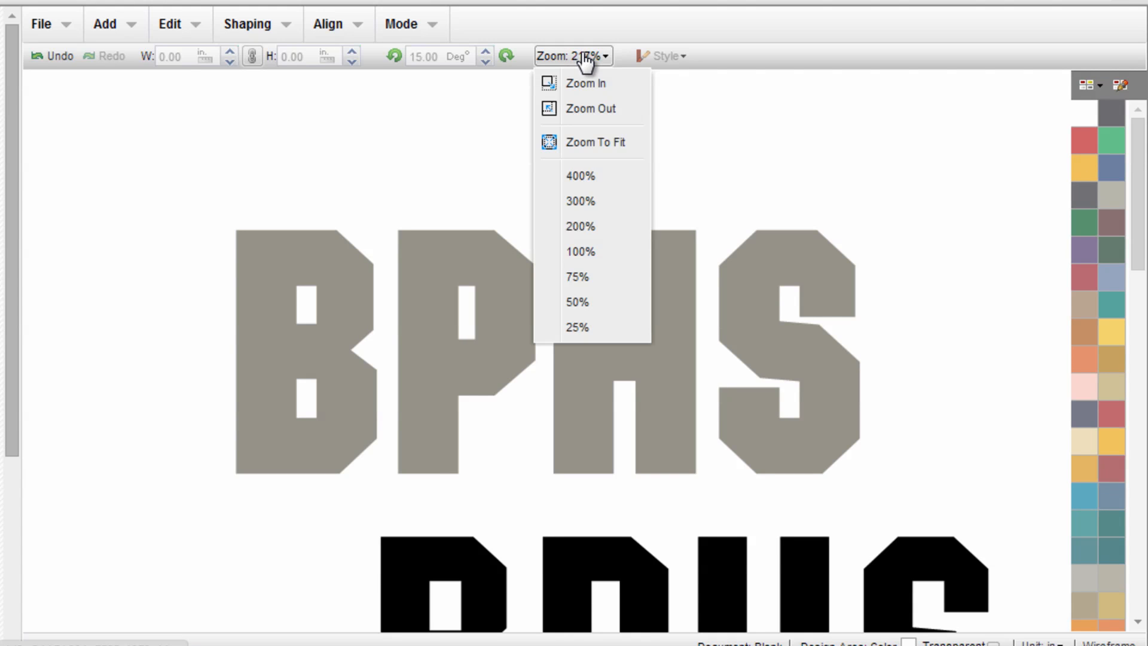
pyautogui.click(597, 145)
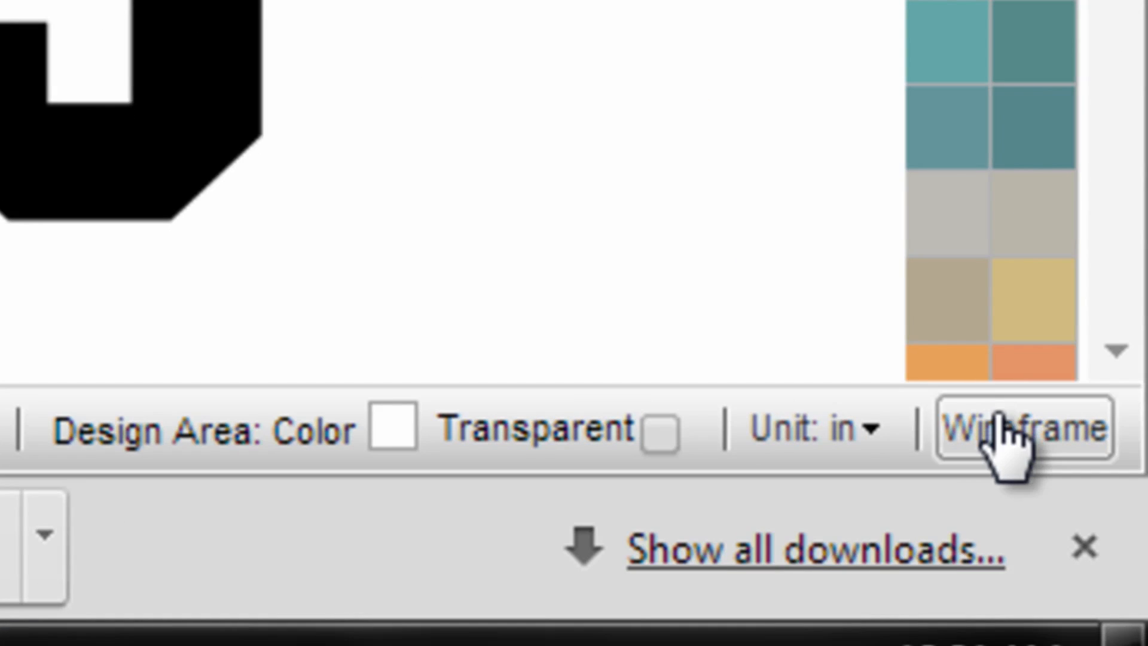
pyautogui.click(1004, 442)
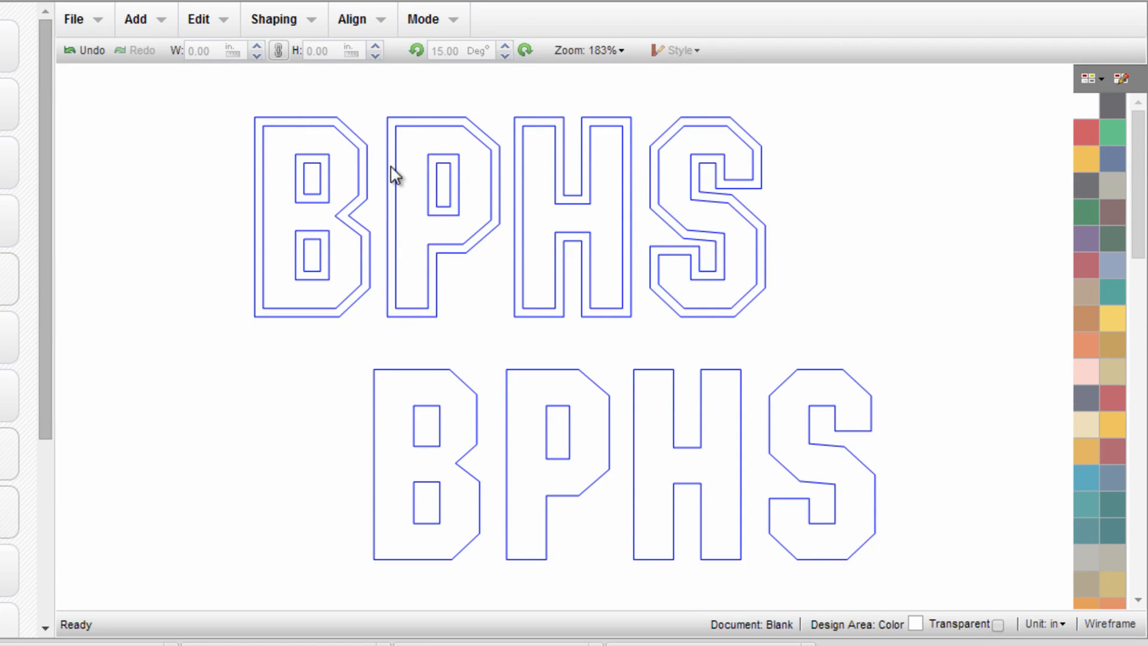
pyautogui.click(1102, 629)
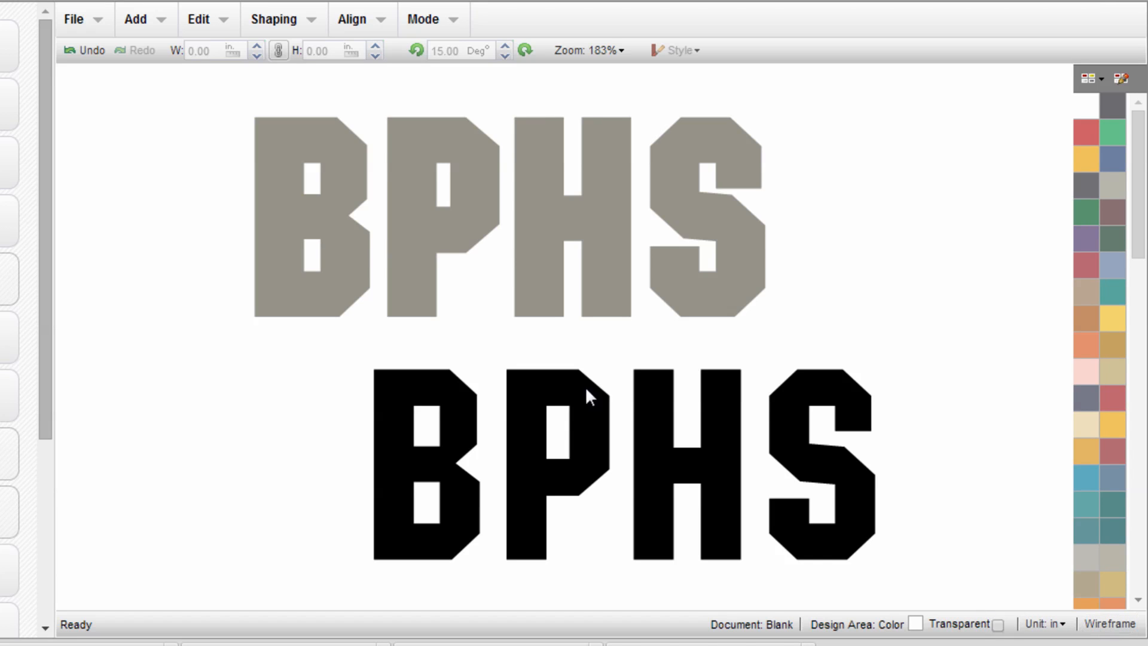
# Step: Select the entire gray BPHS lettering and break it apart by regions
pyautogui.click(274, 269)
pyautogui.click(146, 363)
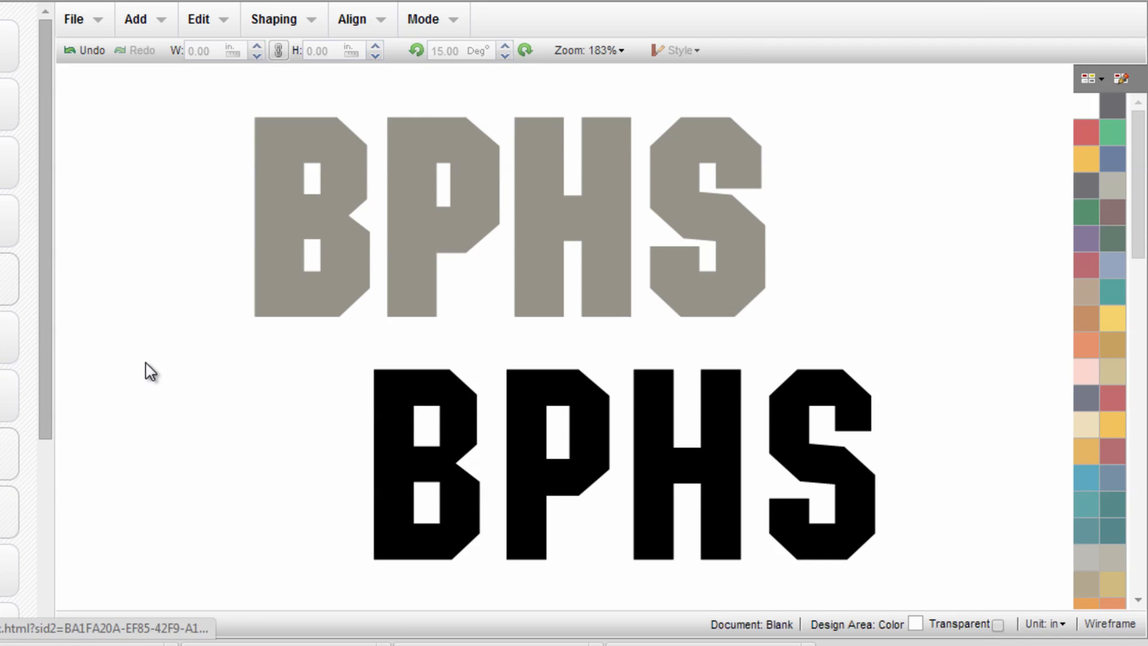
pyautogui.moveTo(169, 342); pyautogui.dragTo(837, 74)
pyautogui.click(469, 78)
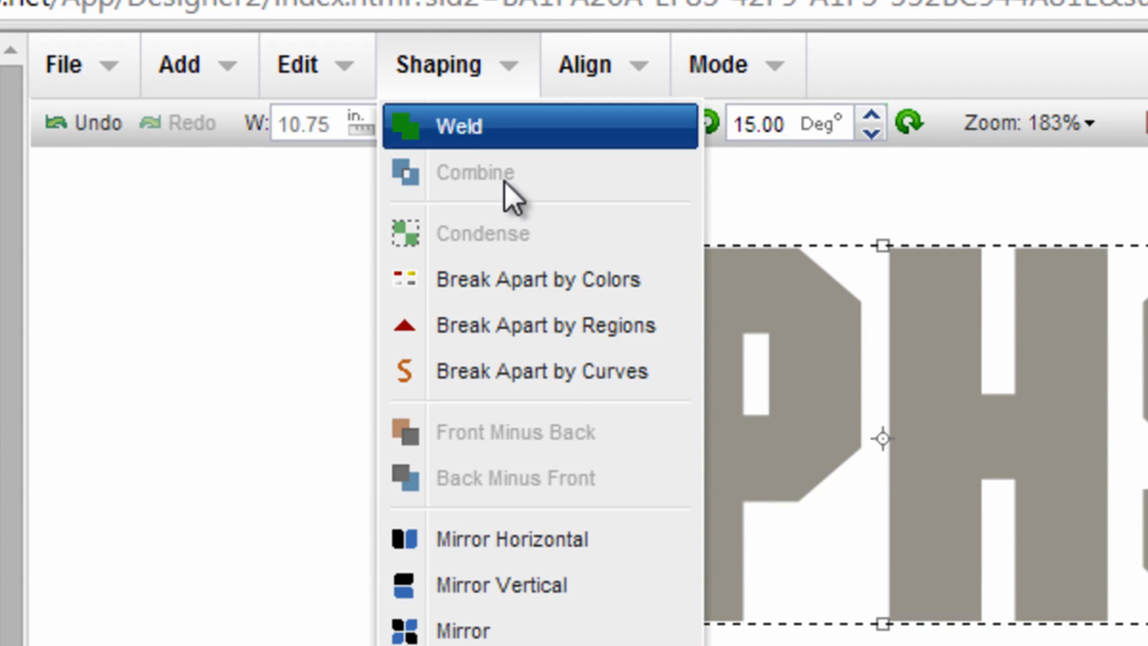
pyautogui.click(544, 325)
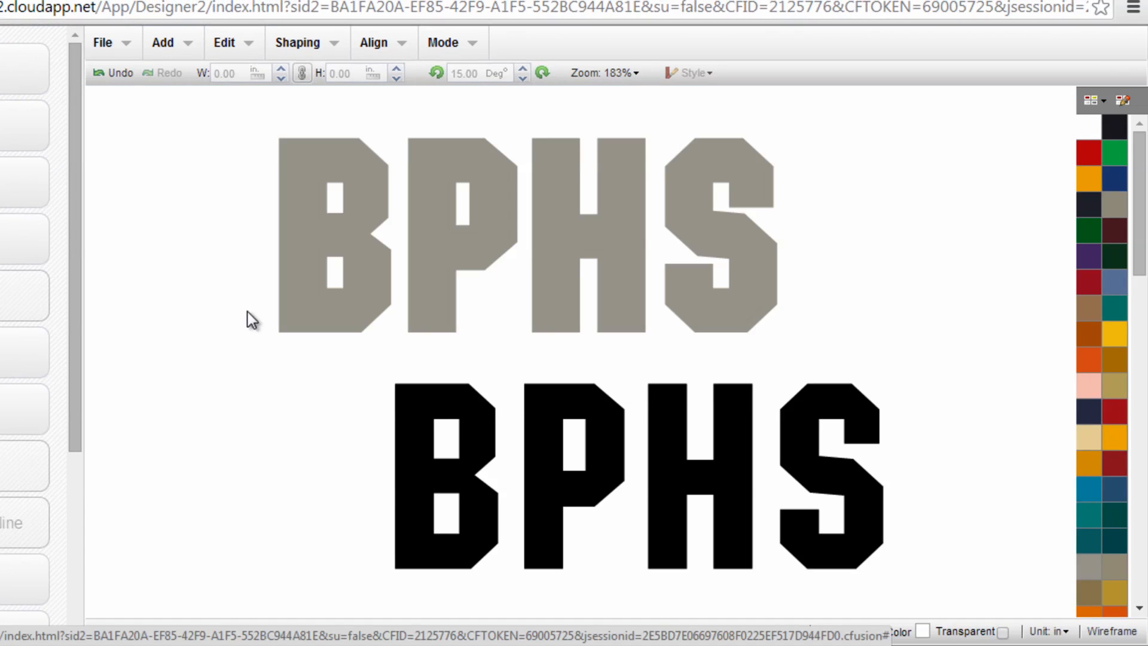
# Step: Select all the gray BPHS pieces and combine them into a hollow outline
pyautogui.moveTo(227, 358); pyautogui.dragTo(832, 109)
pyautogui.click(333, 51)
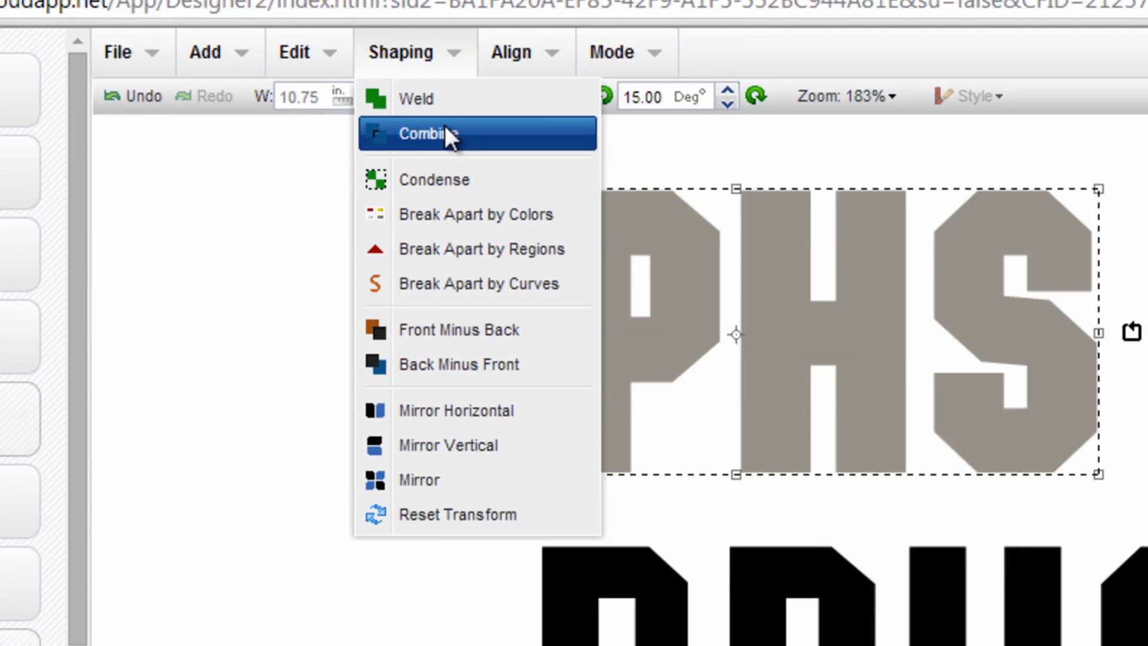
pyautogui.click(613, 194)
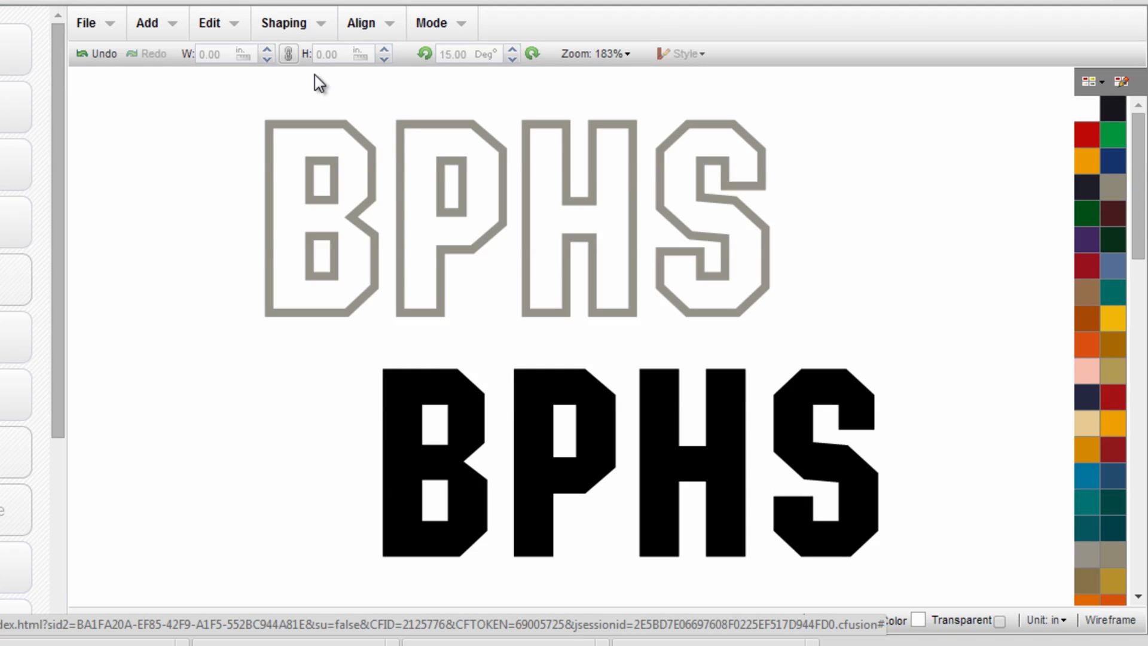
# Step: Move the gray outline closer to the black letters and make the design area transparent
pyautogui.click(357, 218)
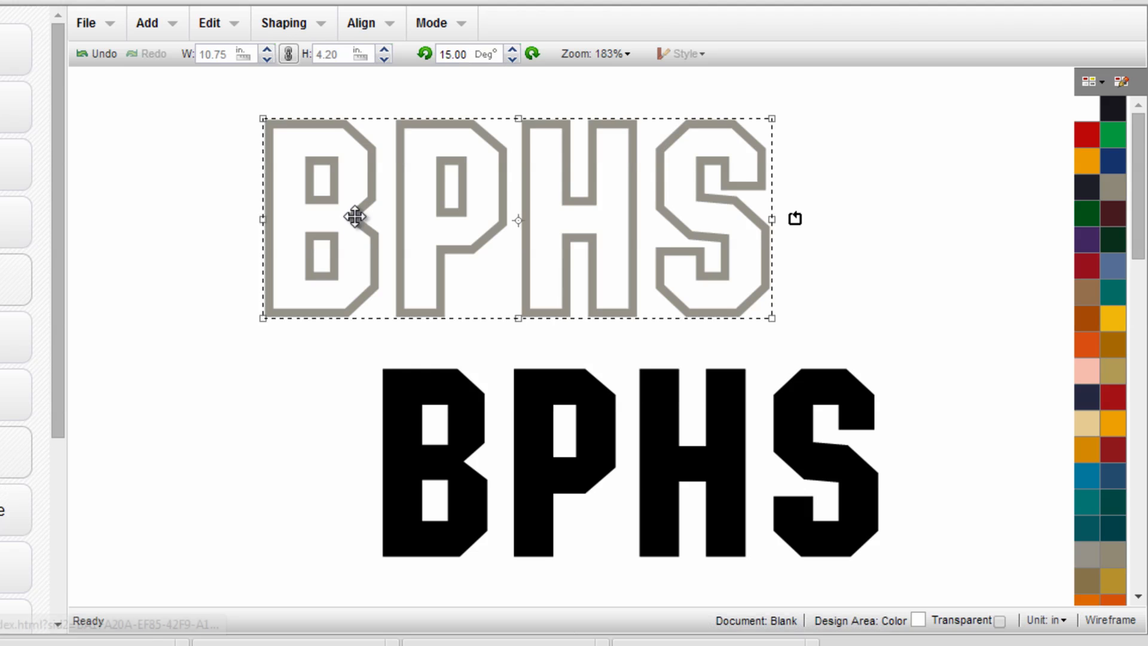
pyautogui.moveTo(361, 216); pyautogui.dragTo(435, 238)
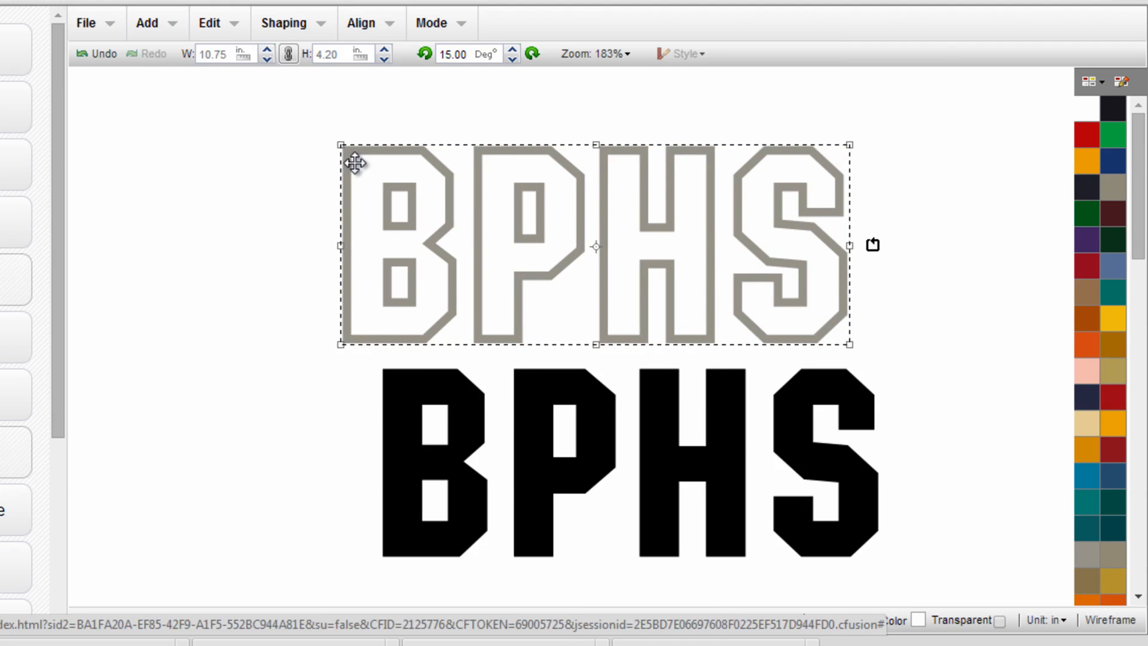
pyautogui.click(999, 621)
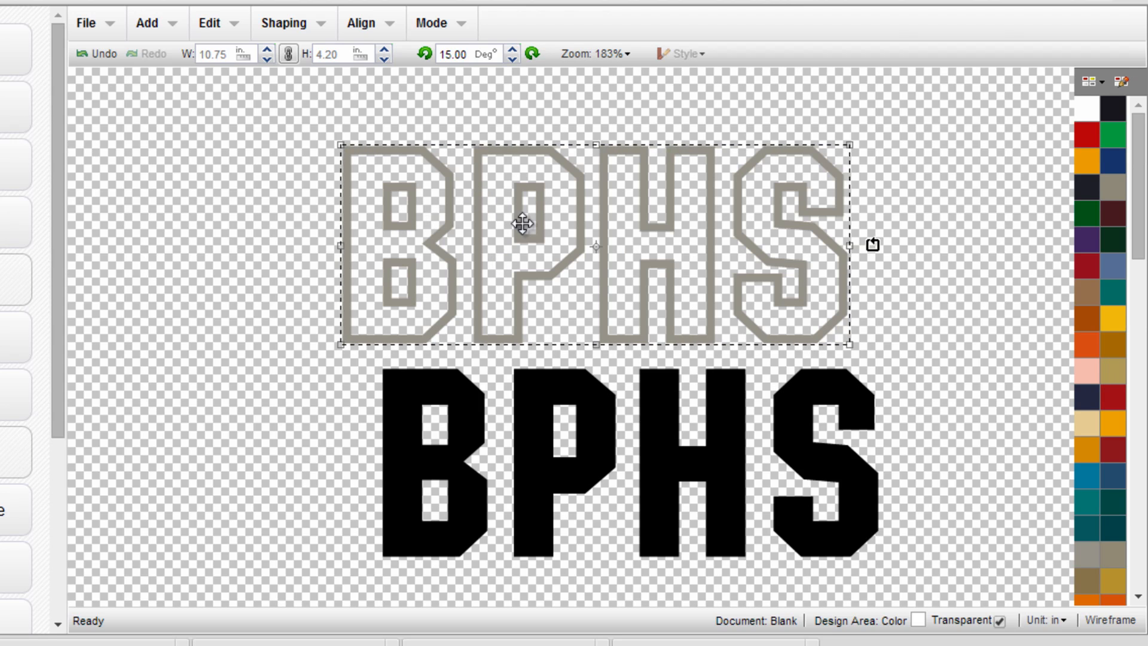
# Step: Place the black BPHS letters over the gray outline and bring them to the front
pyautogui.click(531, 485)
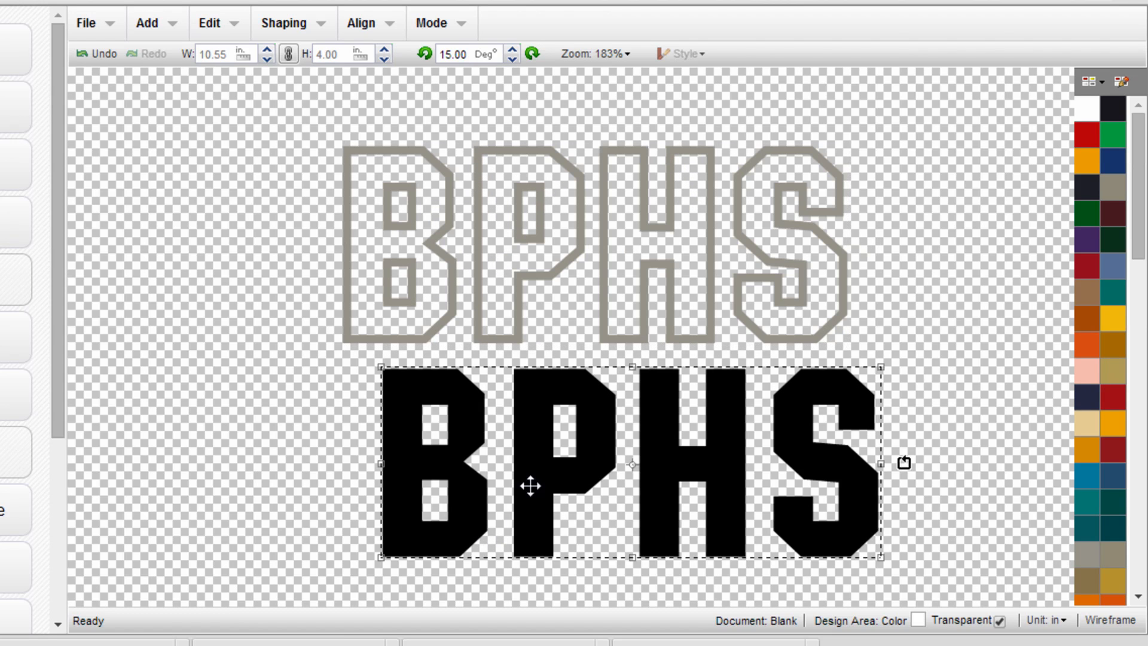
pyautogui.moveTo(538, 479); pyautogui.dragTo(490, 280)
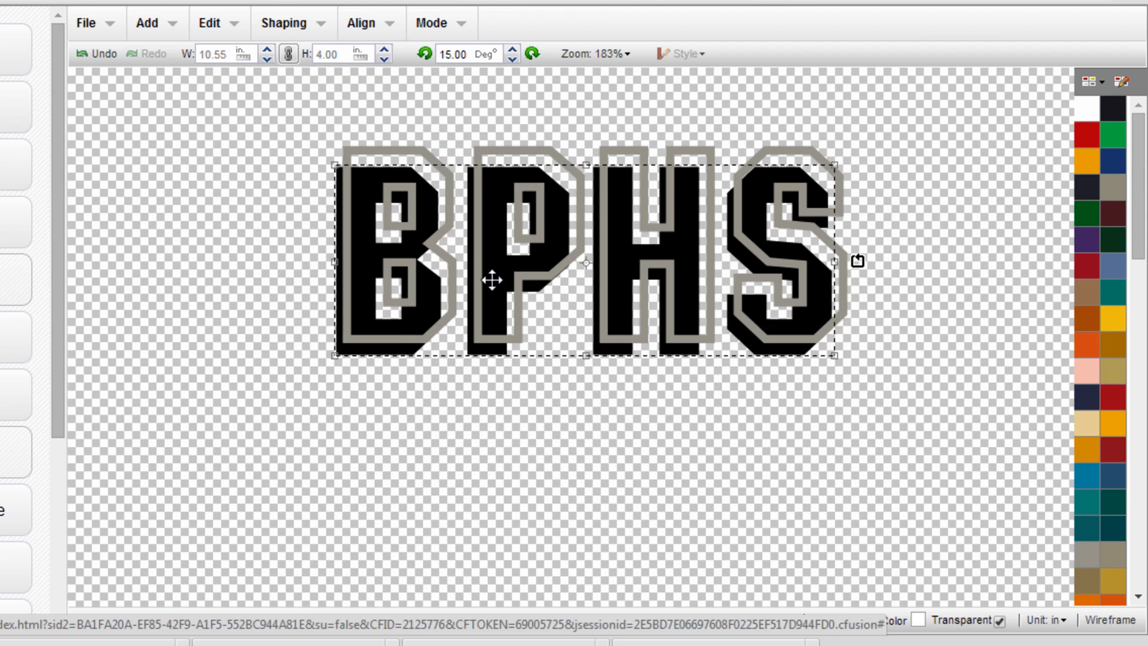
pyautogui.click(366, 24)
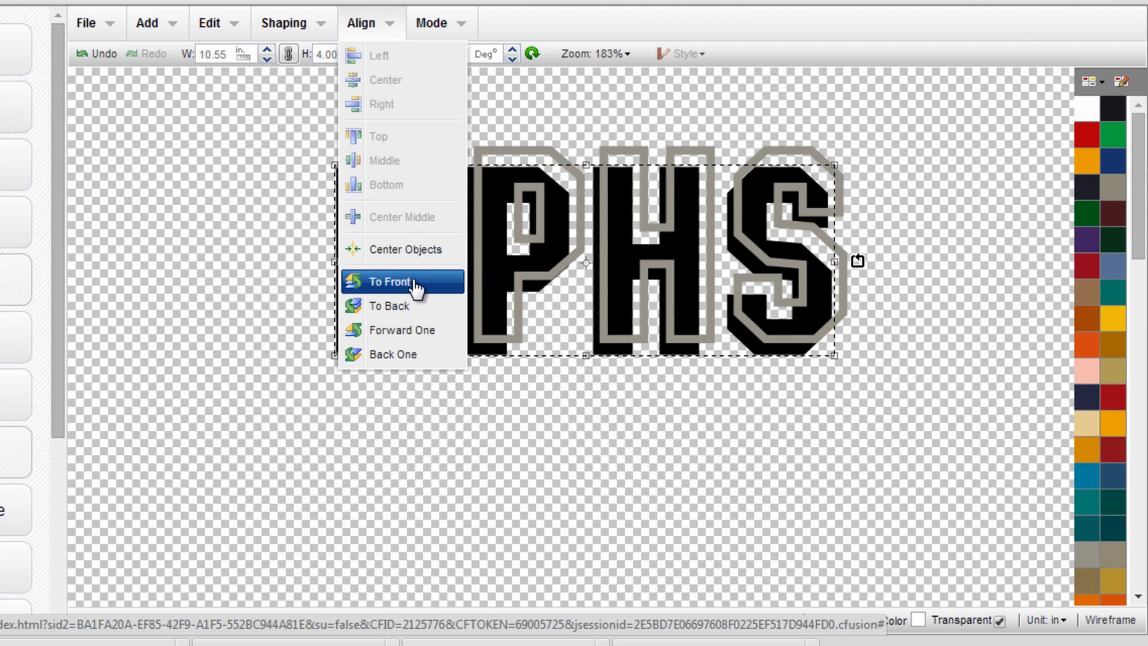
pyautogui.click(395, 281)
pyautogui.moveTo(482, 259); pyautogui.dragTo(495, 244)
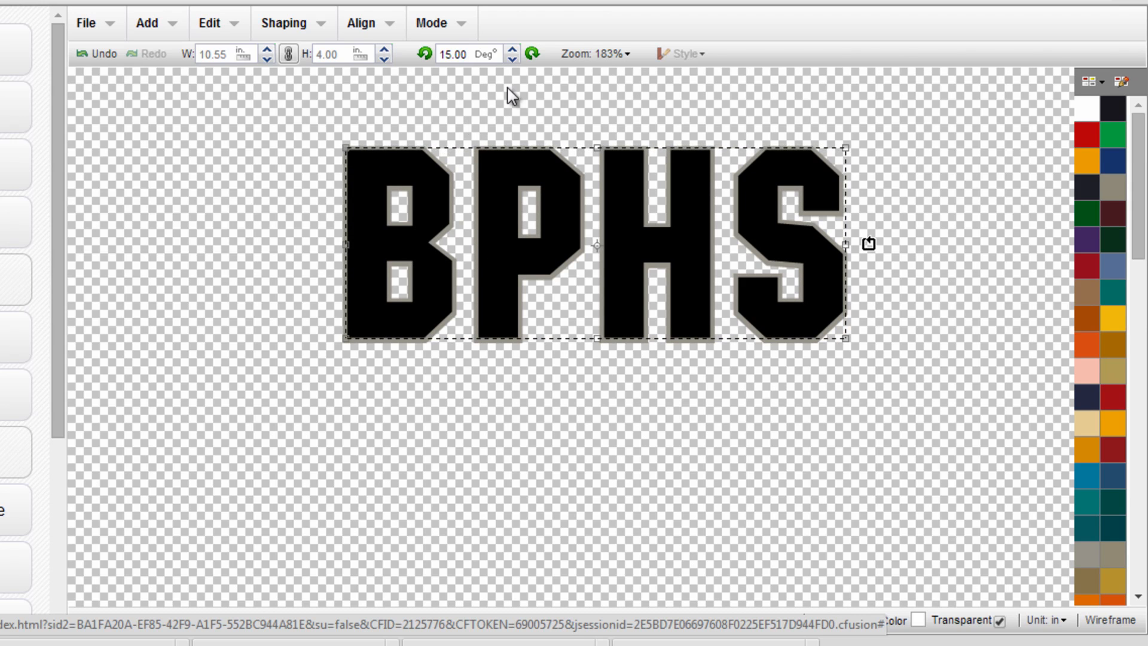
# Step: Fine-tune the black letters' position so the gray border shows evenly around them
pyautogui.click(593, 54)
pyautogui.click(611, 136)
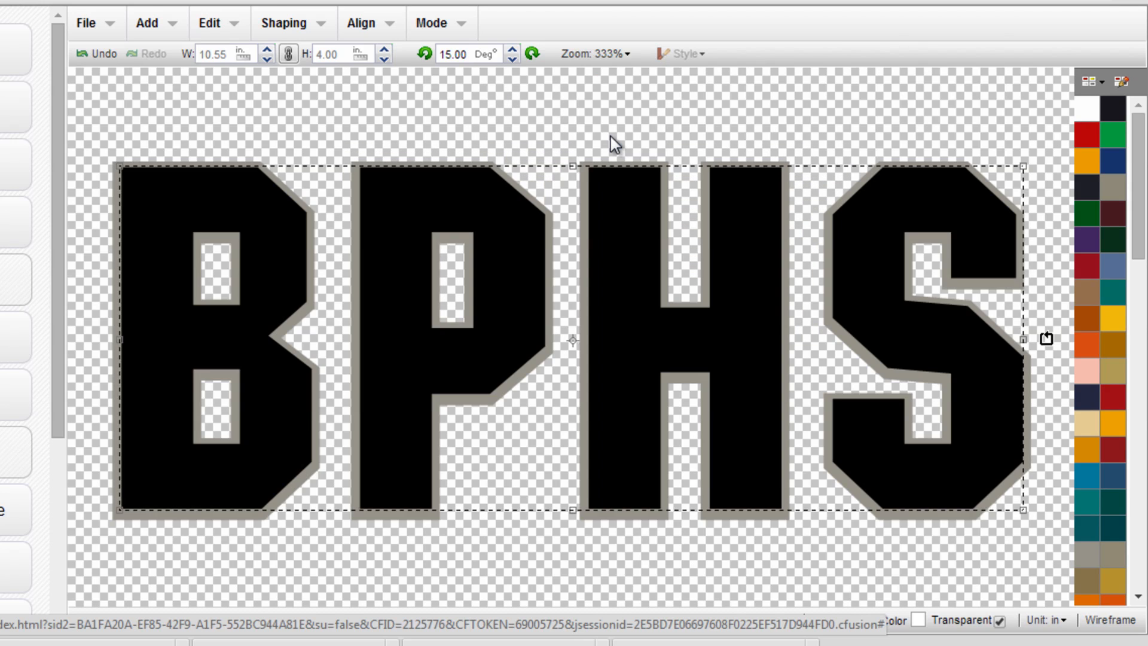
pyautogui.moveTo(414, 235); pyautogui.dragTo(410, 248)
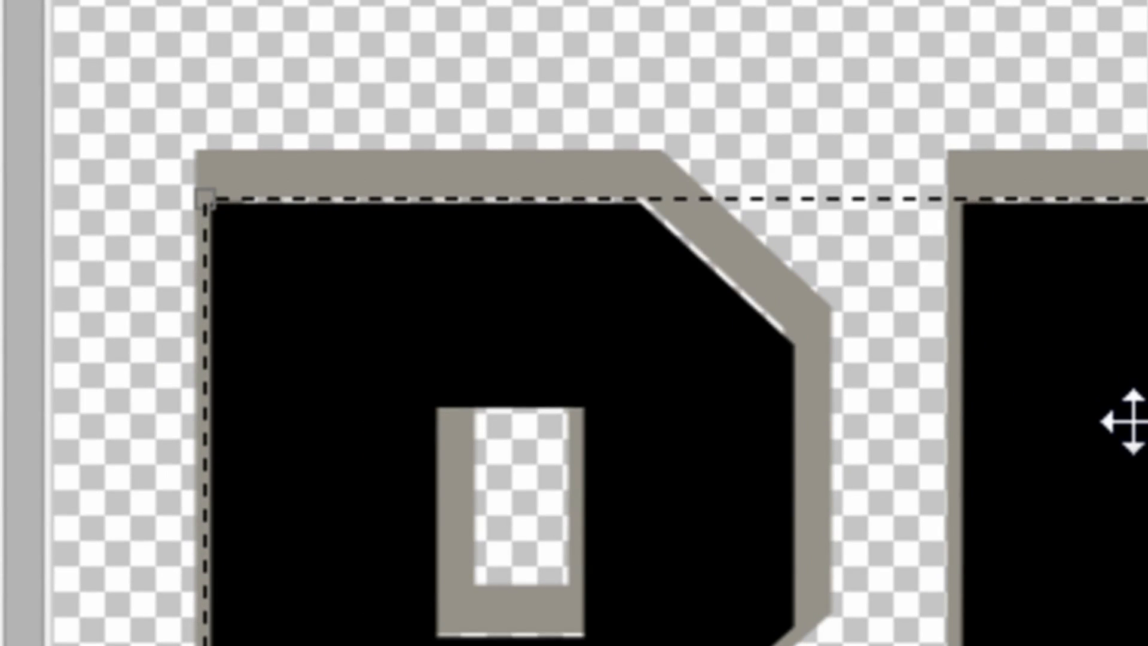
pyautogui.moveTo(1134, 422); pyautogui.dragTo(1128, 397)
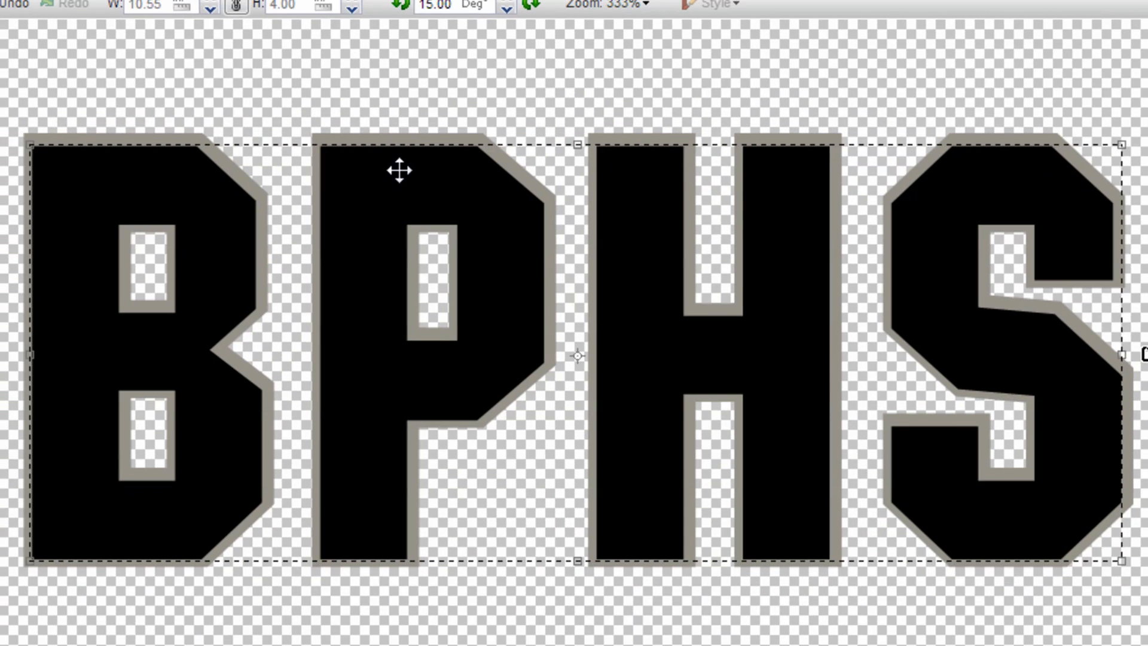
pyautogui.moveTo(397, 177); pyautogui.dragTo(399, 172)
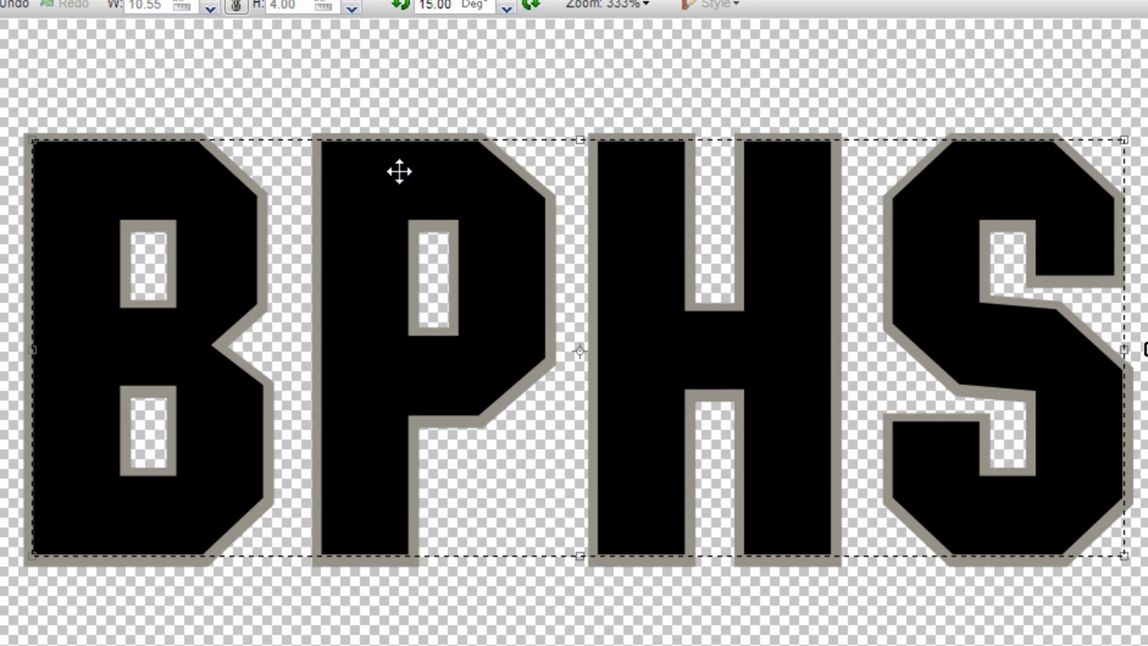